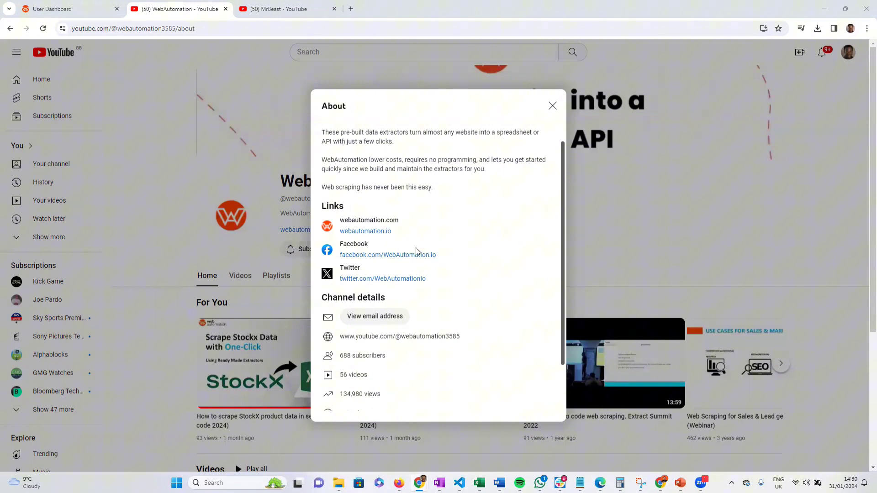
Review the WebAutomation channel's subscribers, views, join date and location, then return to the WebAutomation dashboard.
scroll(411, 322, "down", 2)
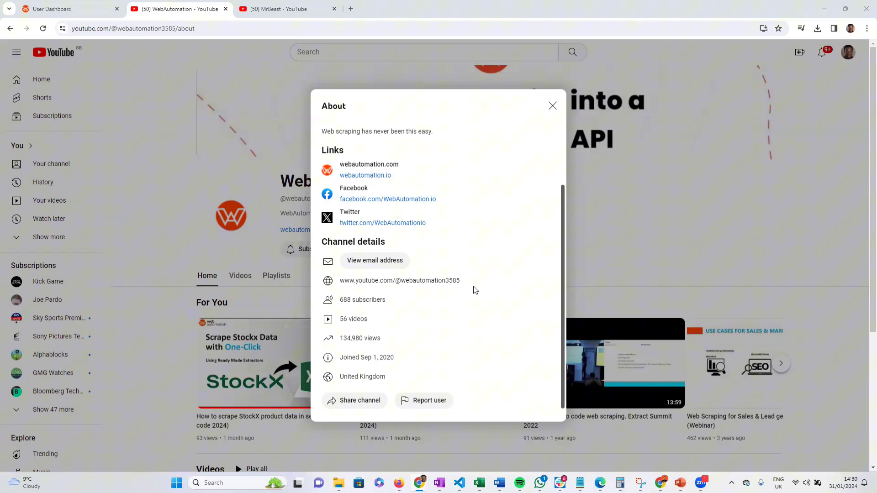
scroll(478, 284, "up", 1)
scroll(477, 283, "up", 1)
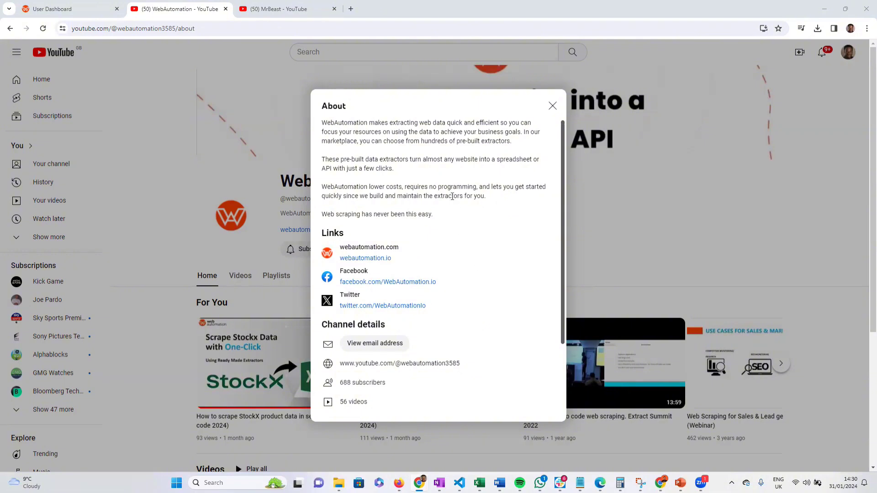
left_click(69, 14)
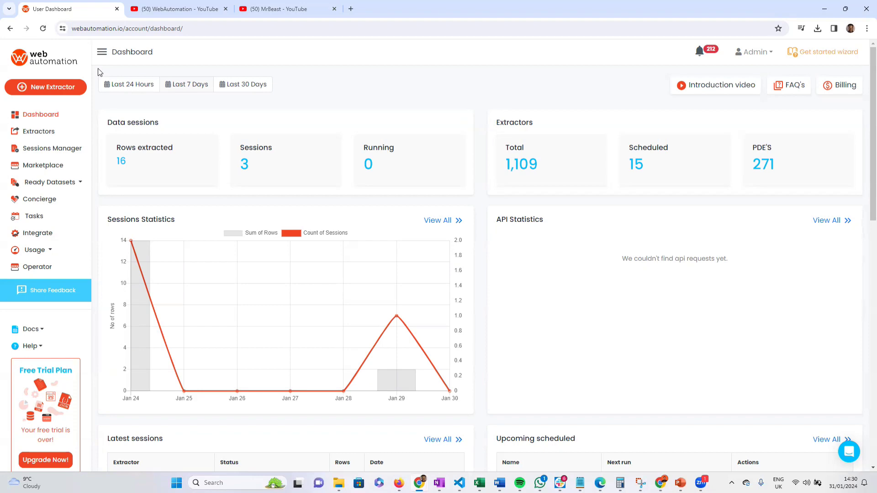
Search the marketplace for 'youtube' and activate a new YouTube Channel Profile Scraper.
left_click(47, 170)
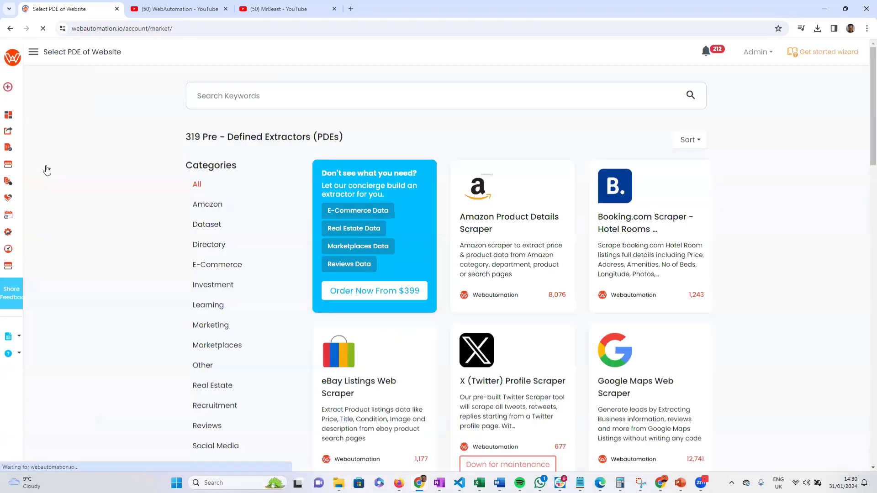
left_click(267, 96)
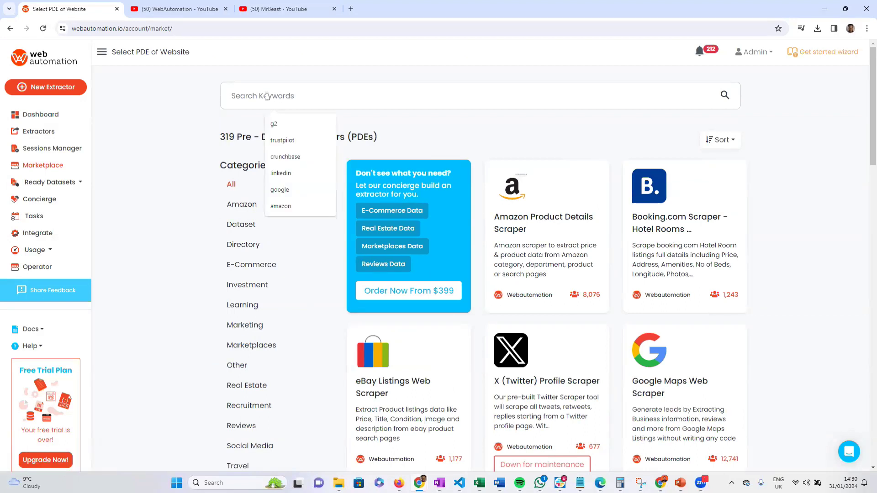
type("youtube")
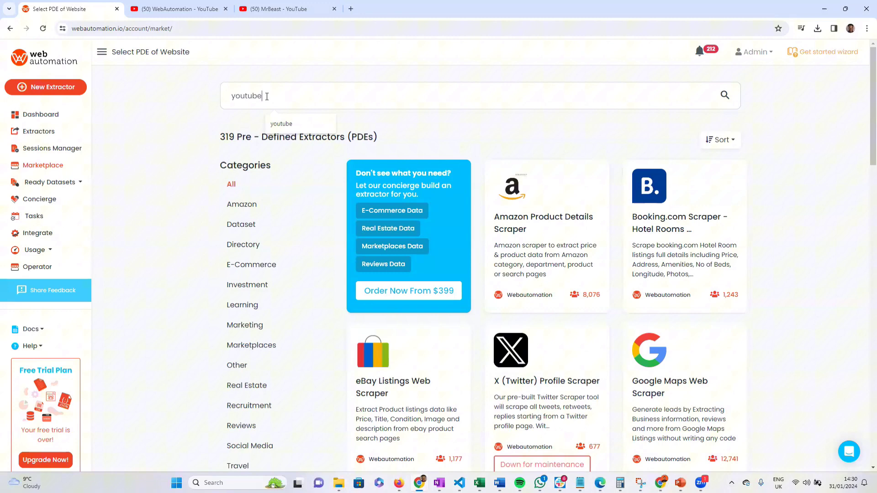
key("Return")
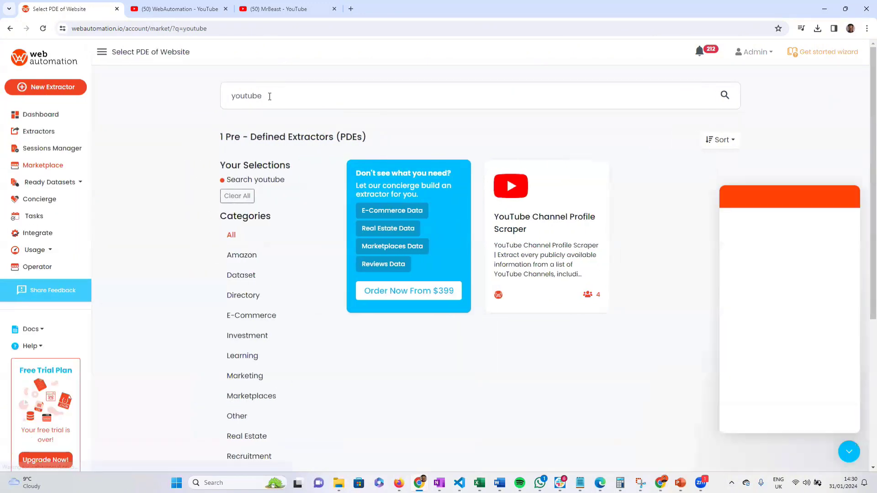
left_click(517, 228)
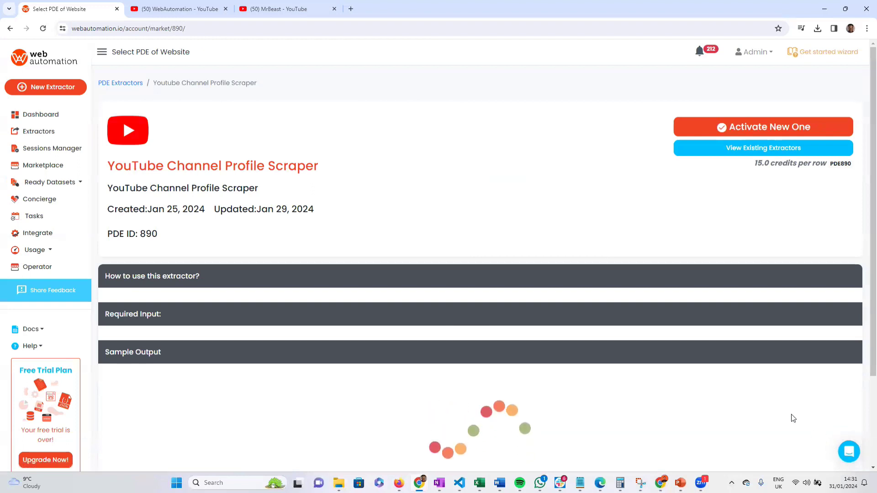
left_click(732, 128)
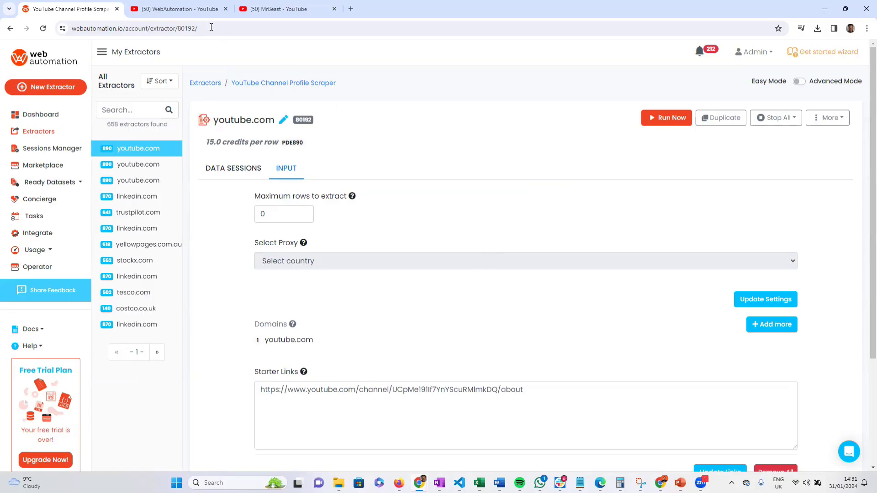
Replace the existing starter link with the copied WebAutomation channel address.
left_click(192, 11)
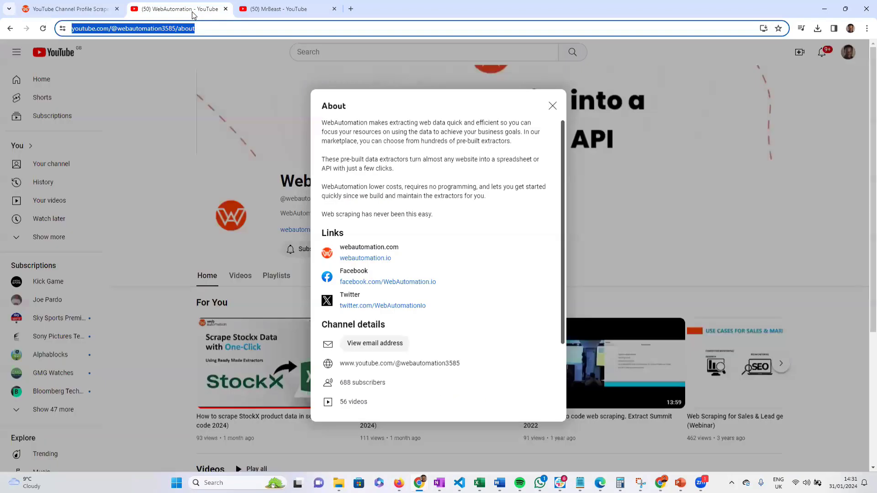
right_click(166, 31)
left_click(194, 113)
left_click(69, 9)
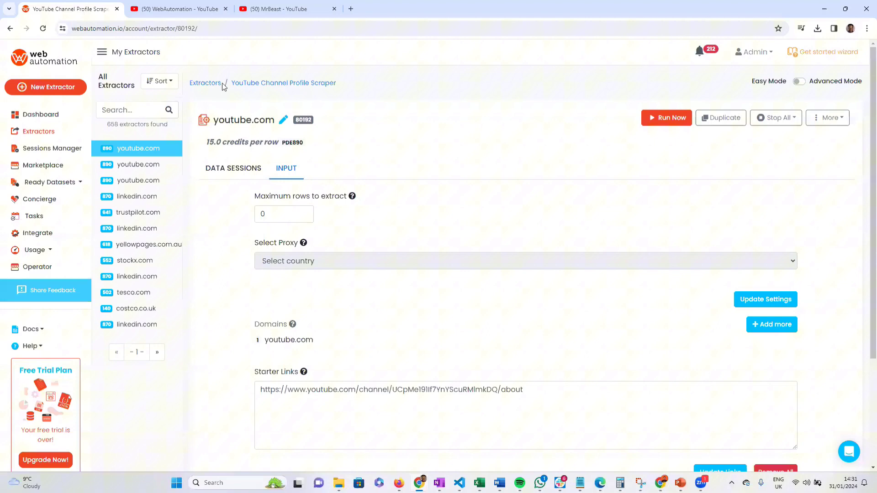
triple_click(315, 391)
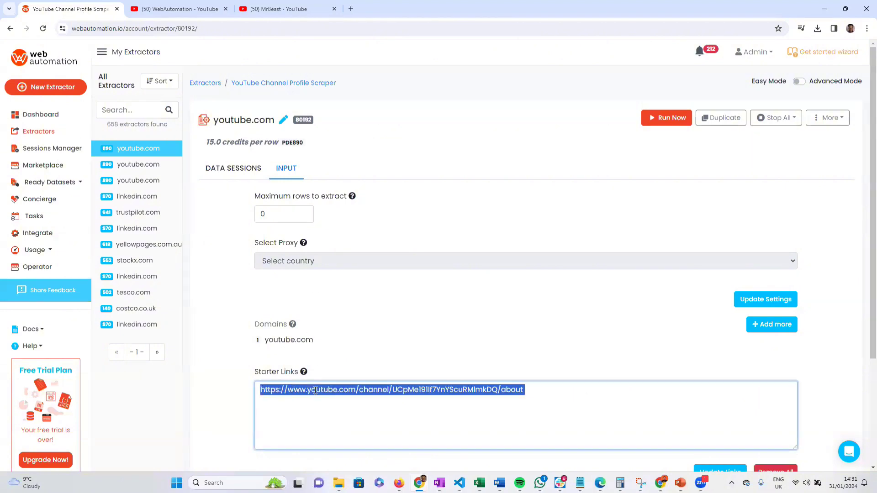
key("ctrl+v")
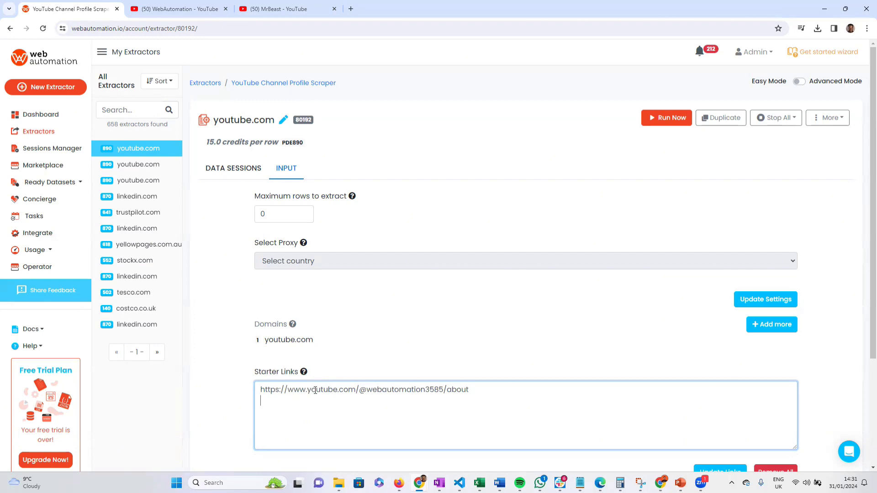
left_click(284, 9)
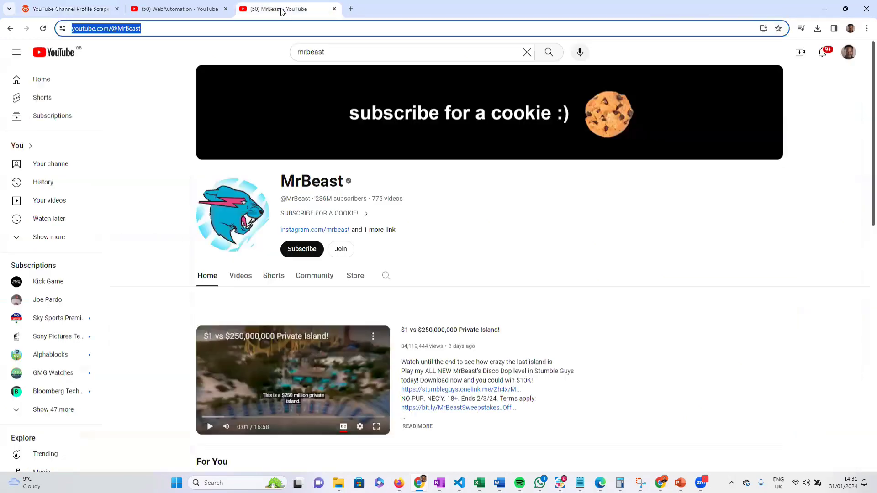
right_click(126, 28)
left_click(148, 114)
left_click(85, 13)
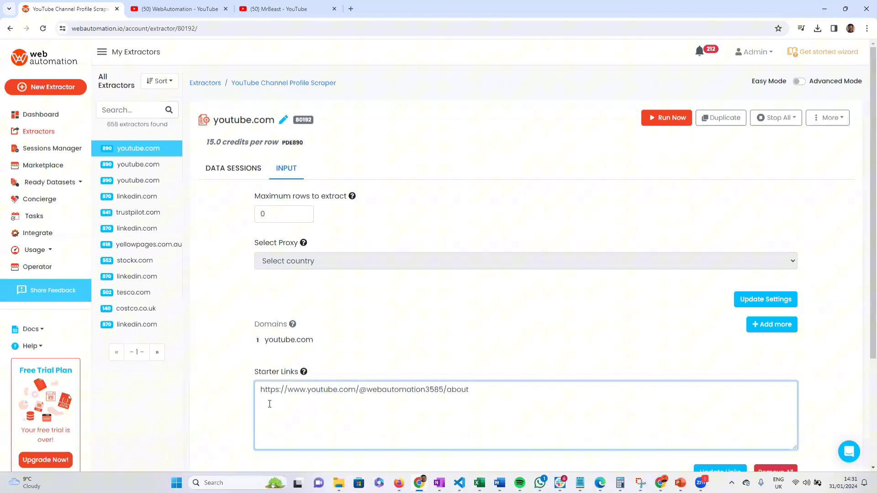
key("ctrl+v")
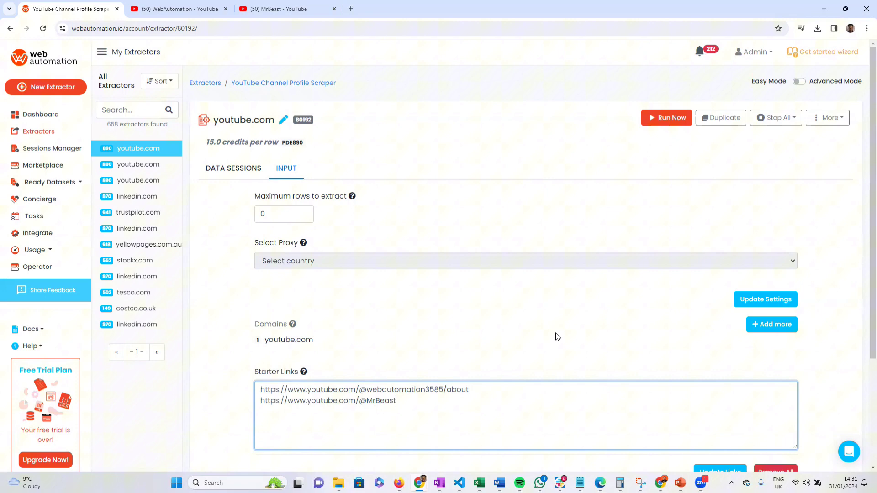
scroll(558, 337, "down", 1)
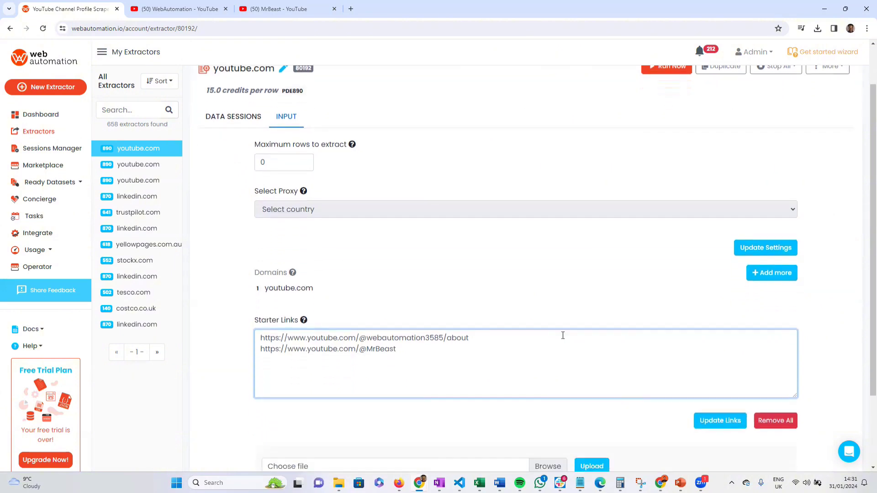
Save the two starter links and dismiss the links-updated confirmation.
left_click(716, 420)
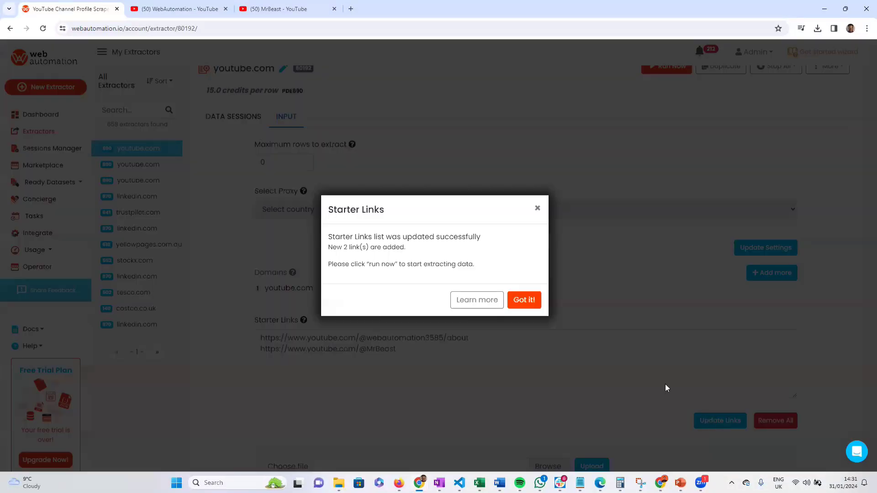
left_click(524, 308)
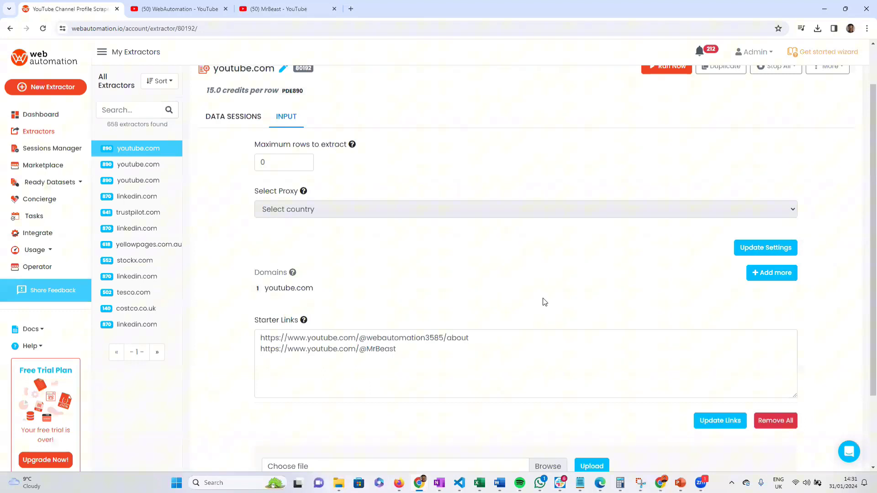
scroll(542, 302, "up", 1)
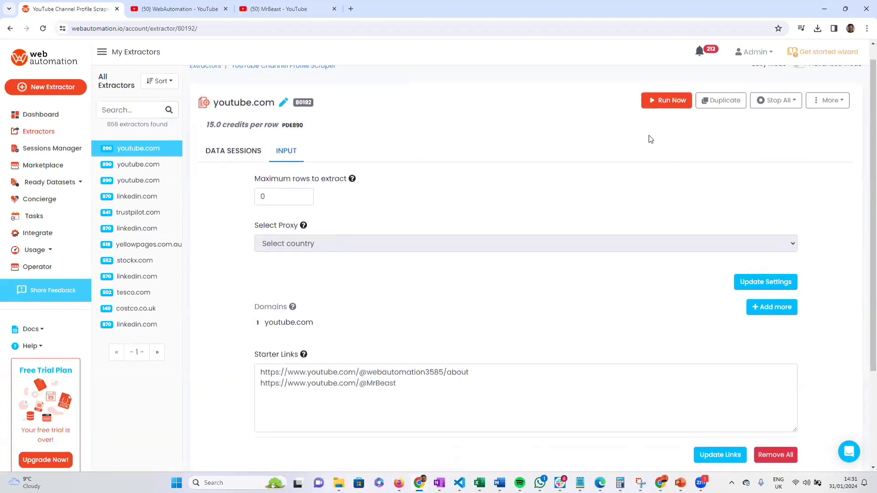
Start a new extraction session on both YouTube channel links with Run Now.
left_click(659, 102)
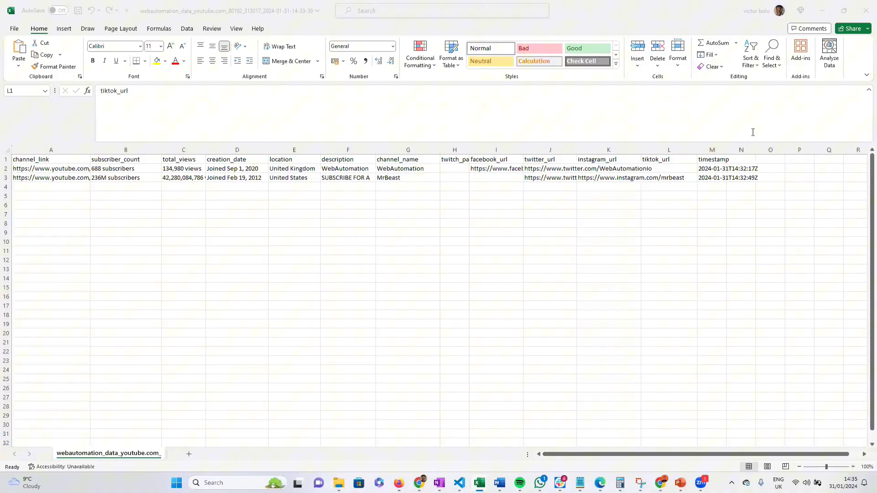
left_click(50, 160)
left_click(51, 160)
left_click(55, 169)
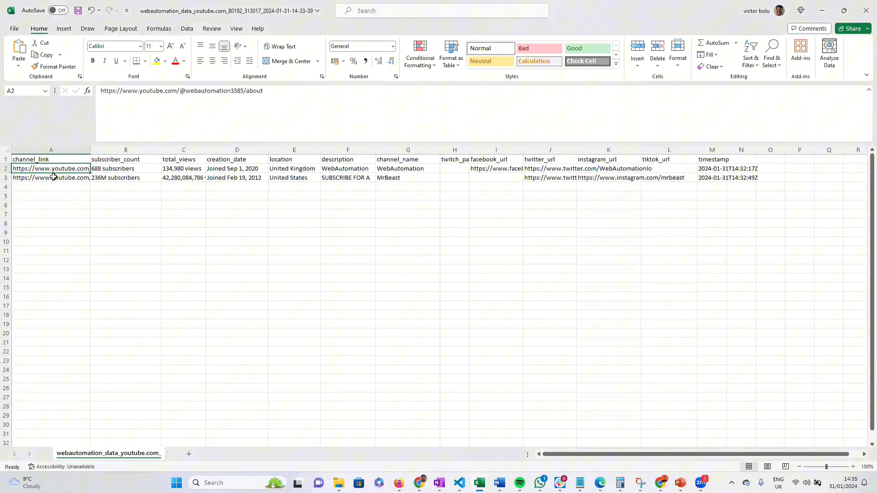
left_click(54, 178)
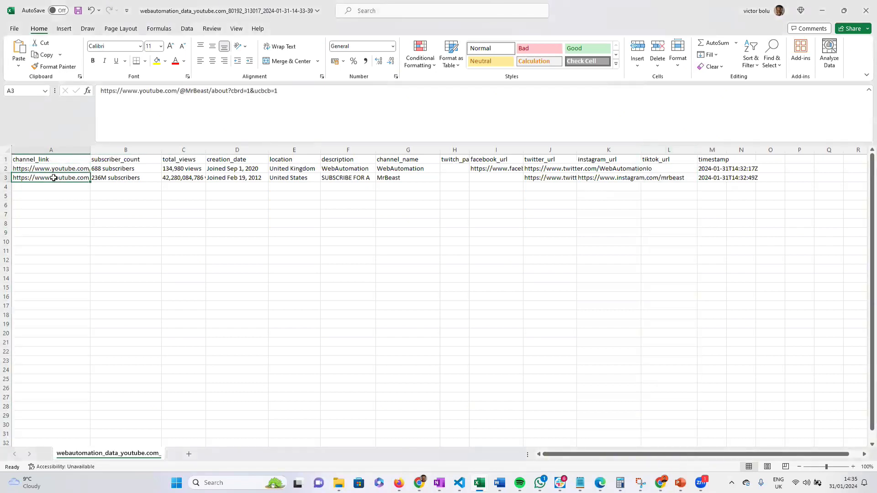
left_click(133, 159)
left_click(192, 160)
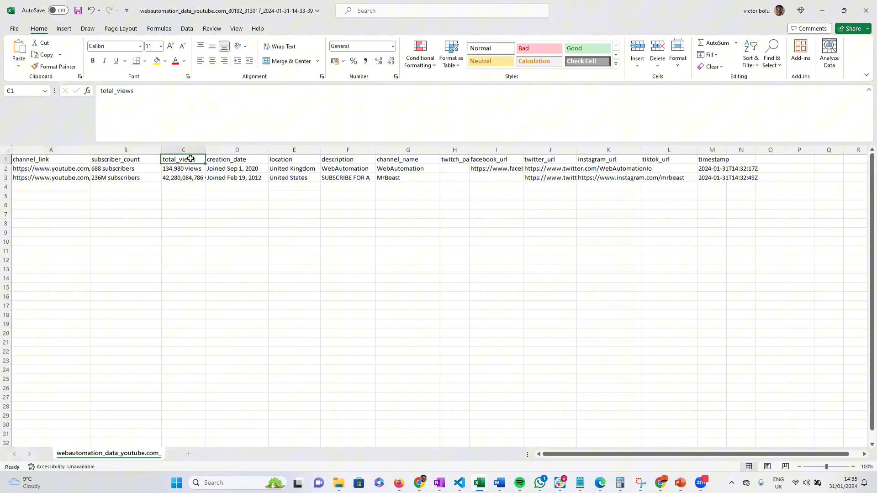
left_click(244, 160)
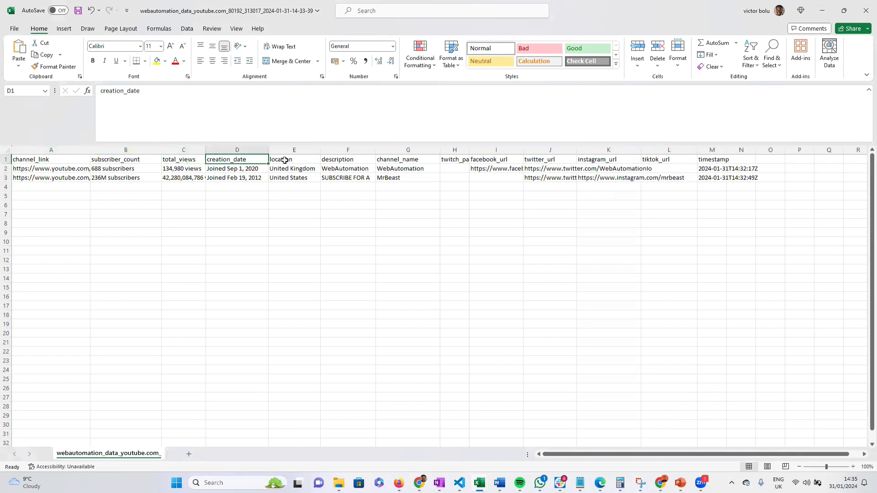
left_click(300, 160)
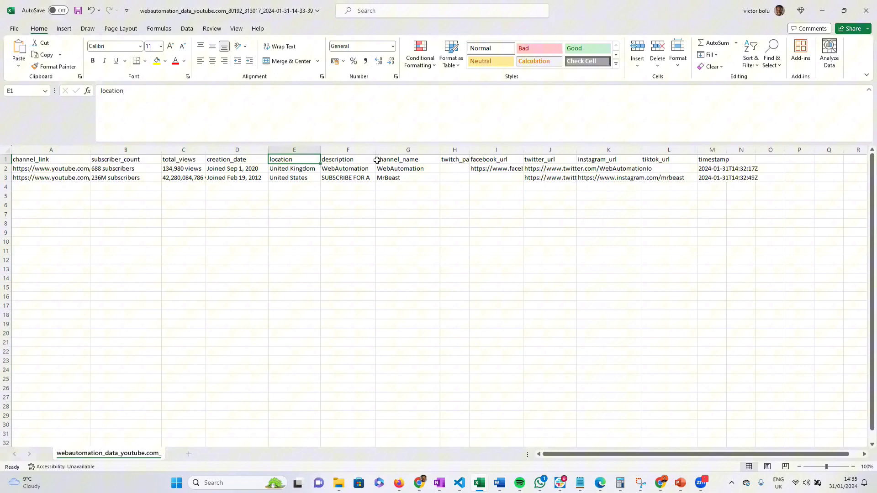
left_click(359, 160)
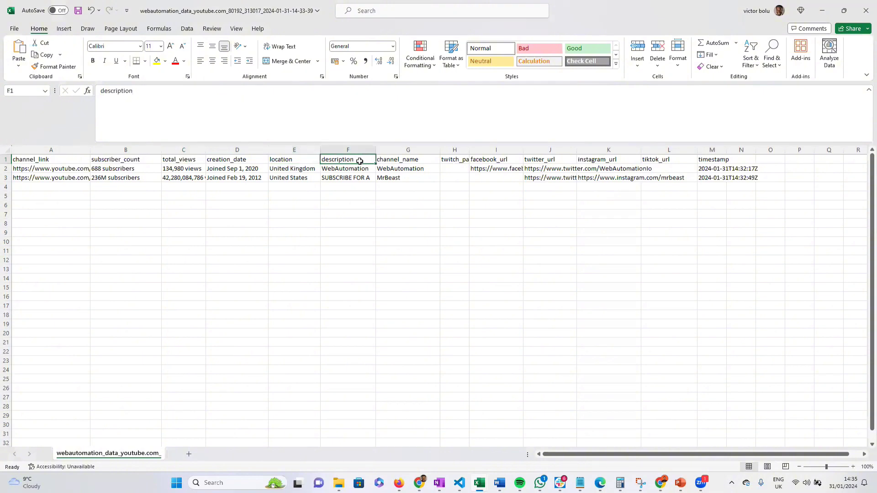
left_click(402, 161)
left_click(454, 160)
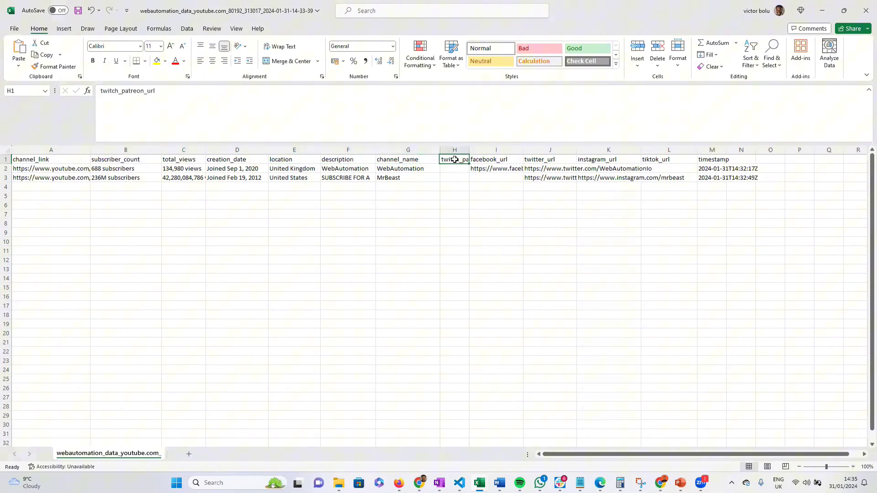
left_click(503, 159)
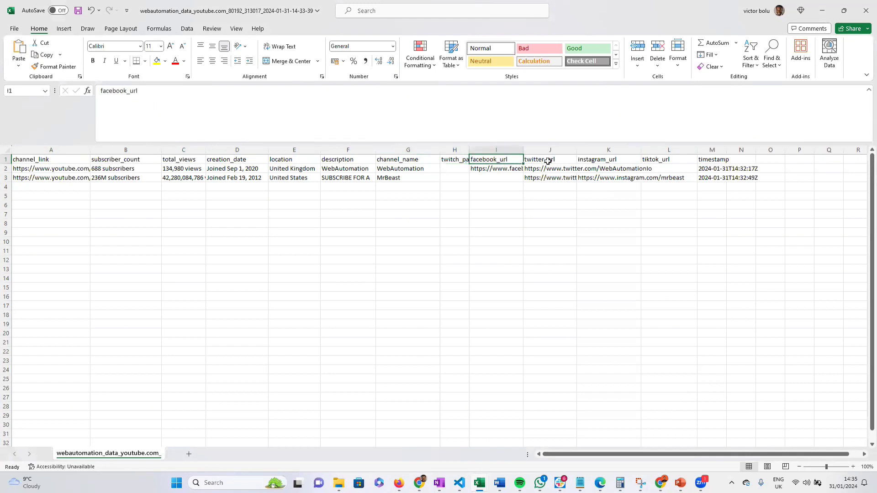
left_click(549, 160)
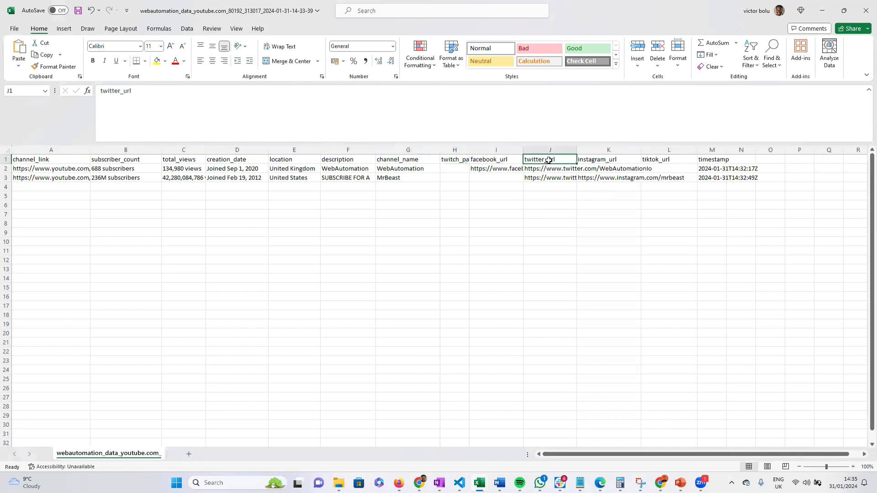
left_click(611, 159)
left_click(650, 160)
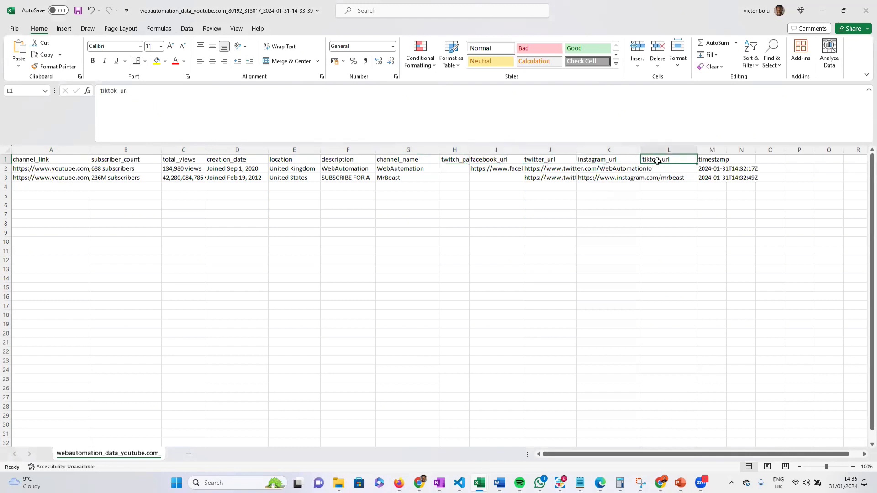